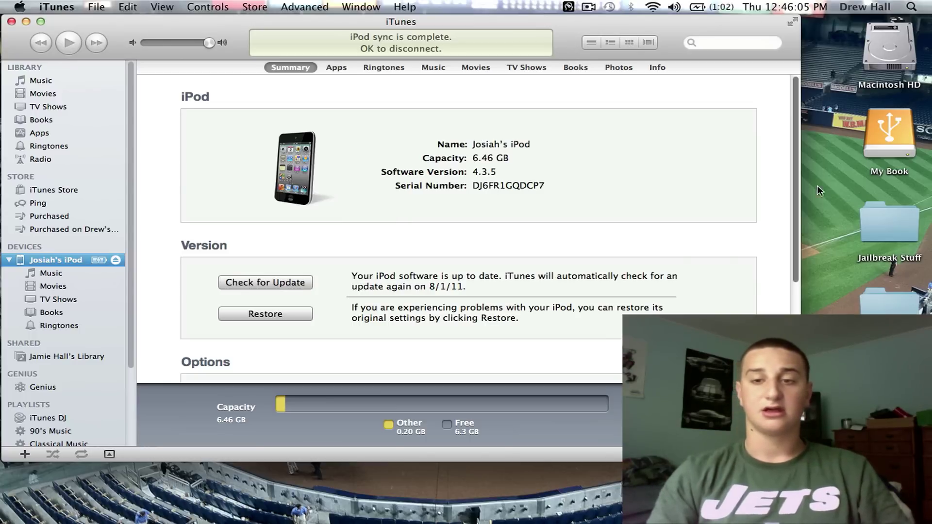
# Go to /private/etc/hosts in Finder, open the hosts file to check its entries, and close it again
pyautogui.click(833, 185)
pyautogui.click(192, 7)
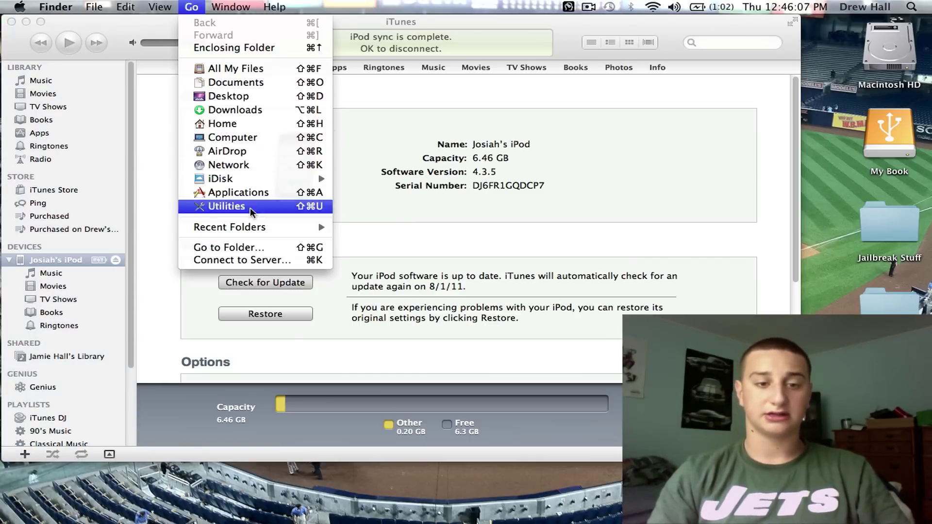
pyautogui.click(256, 246)
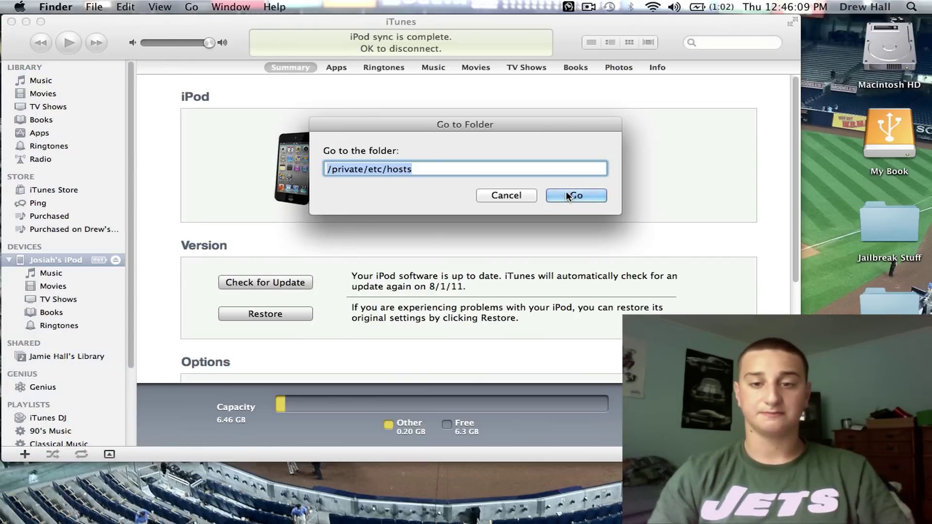
pyautogui.click(566, 192)
pyautogui.doubleClick(552, 289)
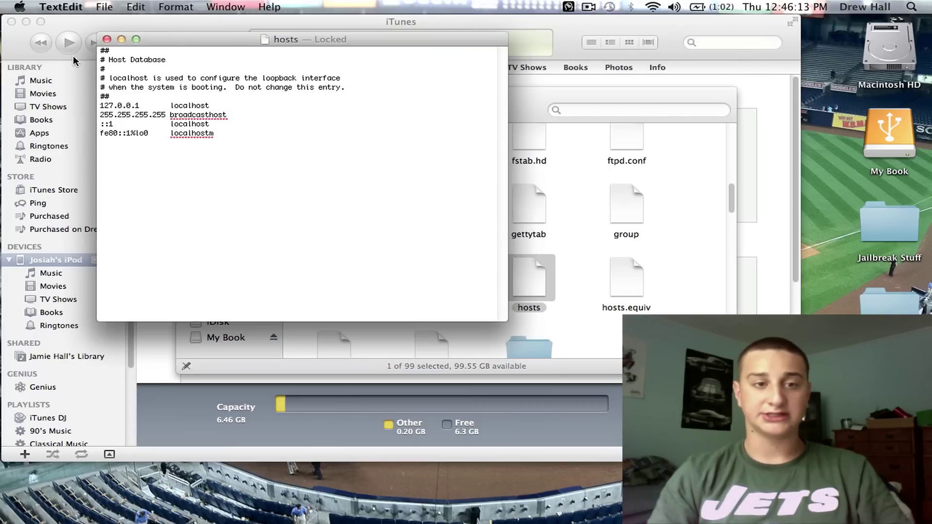
pyautogui.click(107, 40)
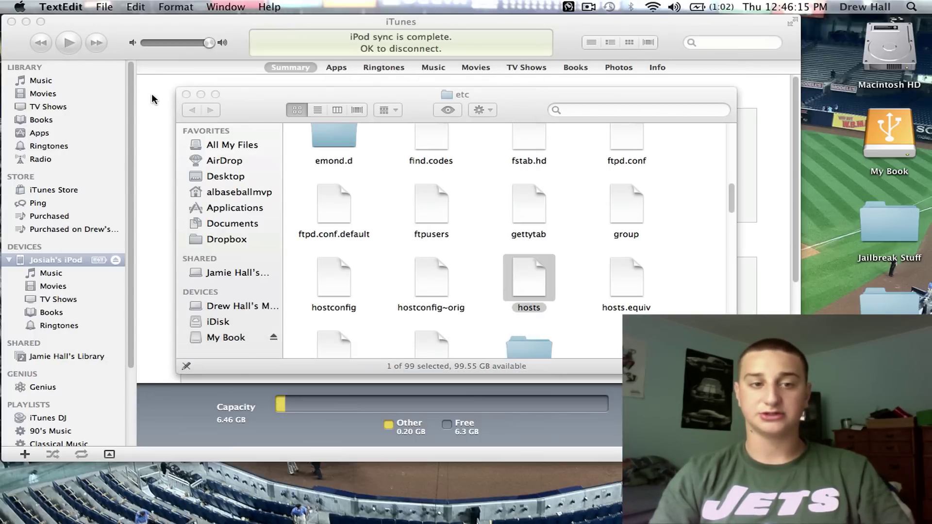
pyautogui.click(187, 94)
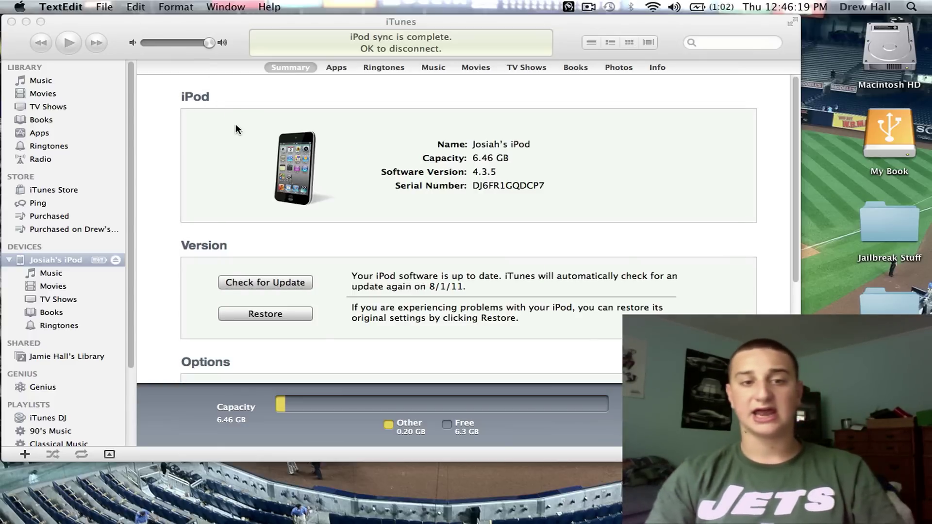
# Switch back to iTunes and select the connected iPod among the devices without renaming it
pyautogui.click(250, 100)
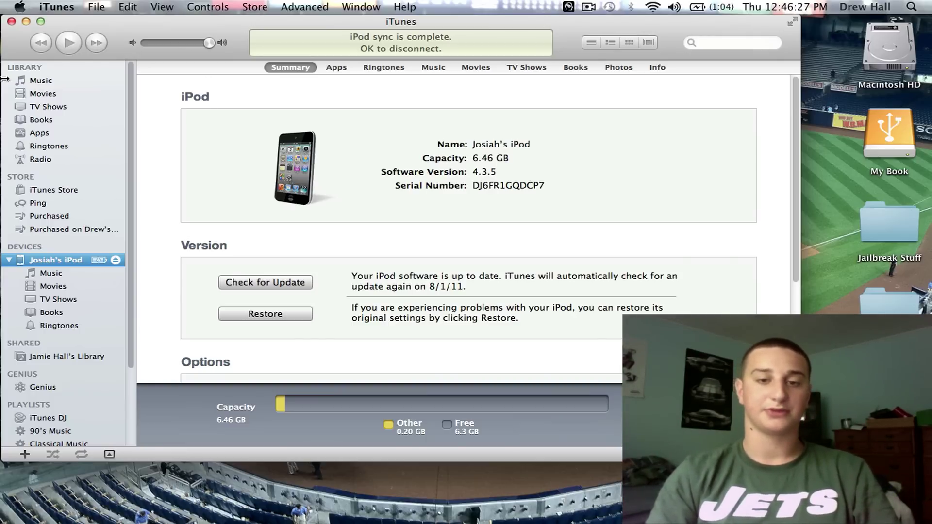
pyautogui.scroll(-1, 439, 281)
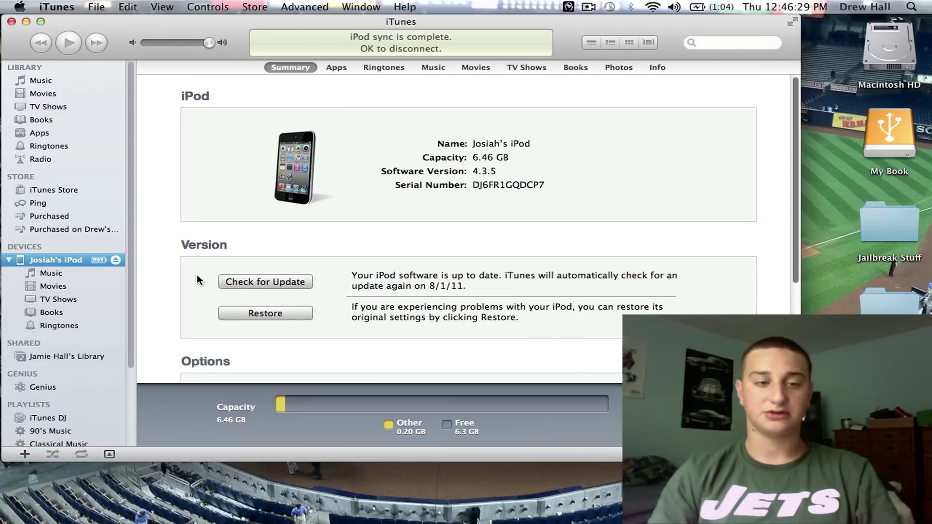
pyautogui.doubleClick(47, 260)
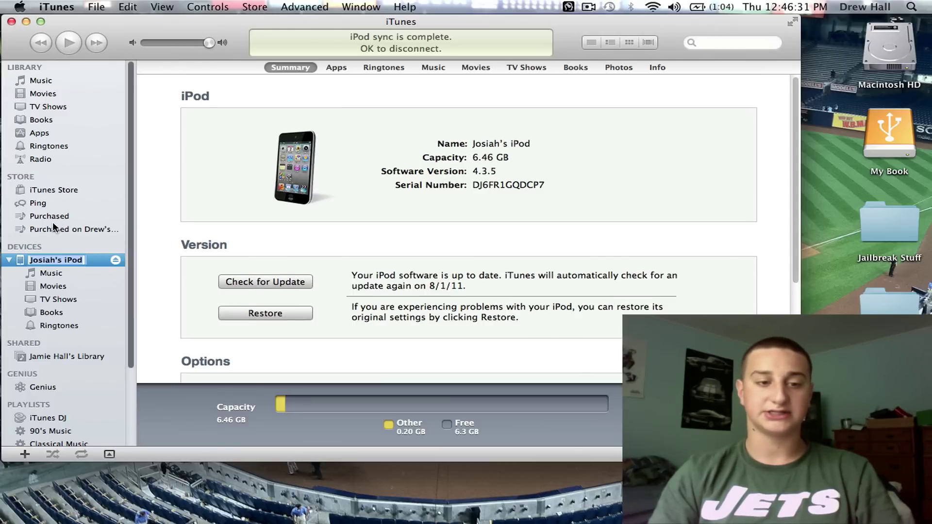
pyautogui.press('Return')
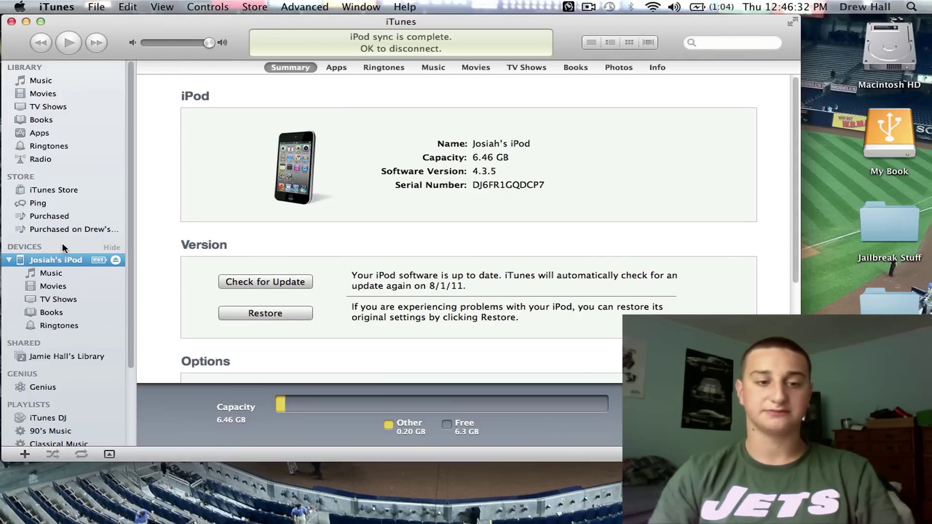
# Try to restore the iPod with iPod4,1_4.3.4_8K2_Restore.ipsw from the iPod Touch 4 folder inside Jailbreak Stuff on the desktop
pyautogui.keyDown('alt'); pyautogui.click(276, 313); pyautogui.keyUp('alt')
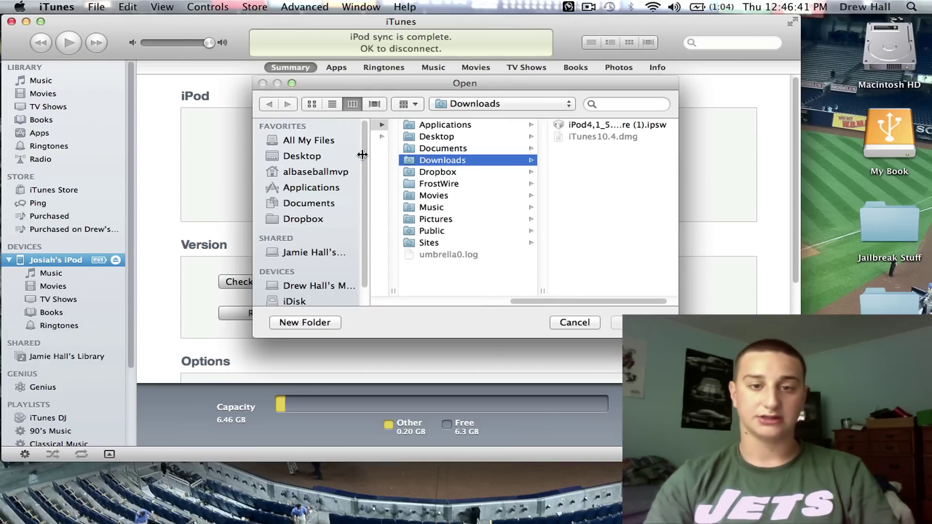
pyautogui.click(308, 156)
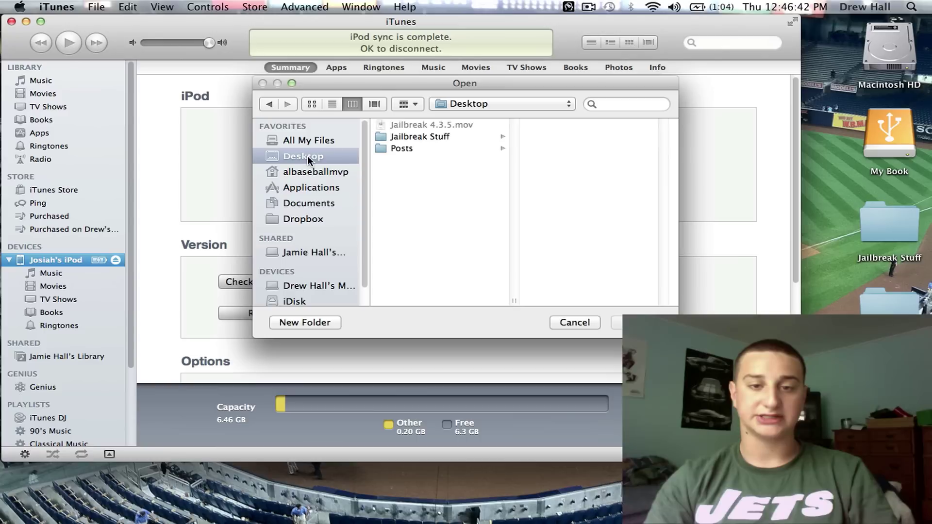
pyautogui.click(426, 138)
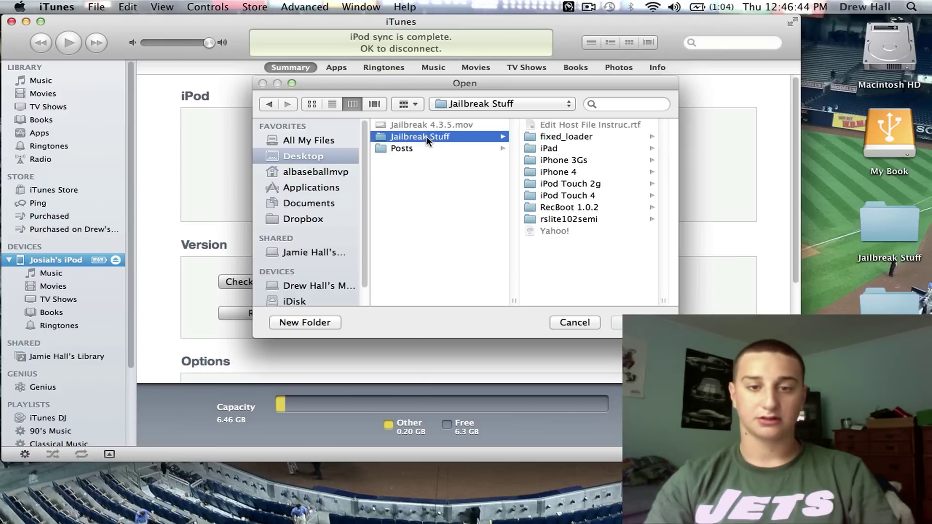
pyautogui.click(572, 196)
pyautogui.click(569, 173)
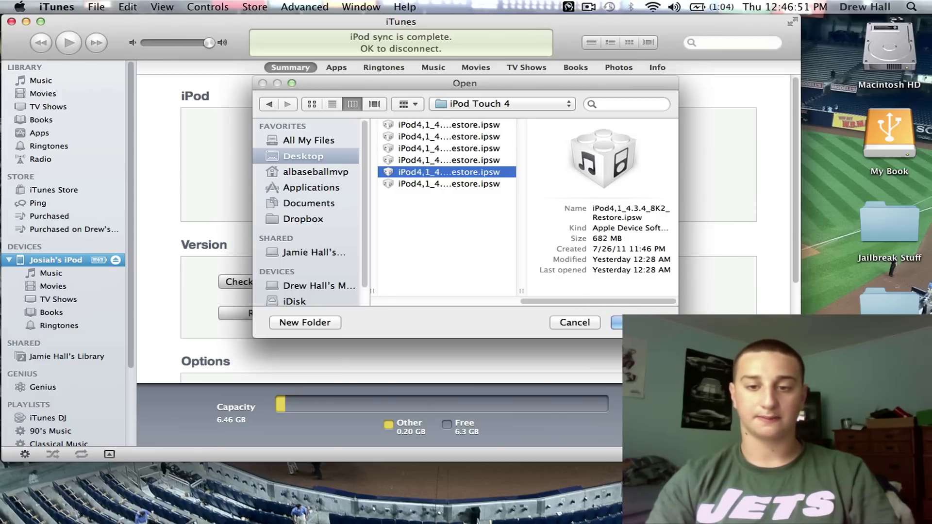
pyautogui.click(631, 322)
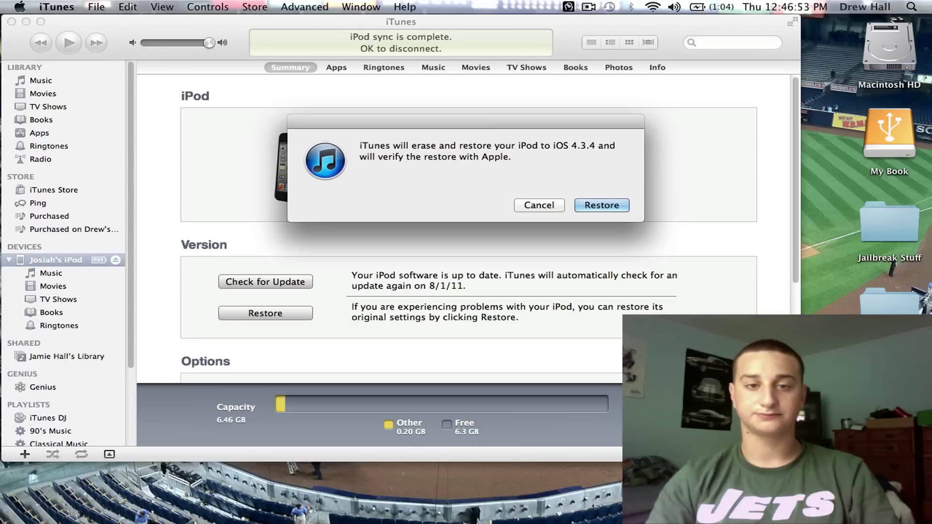
pyautogui.click(604, 206)
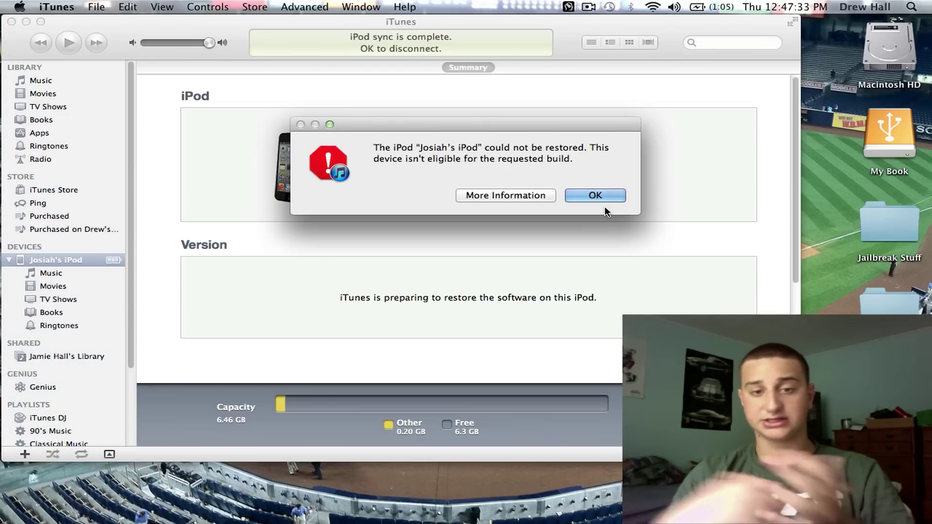
pyautogui.click(610, 196)
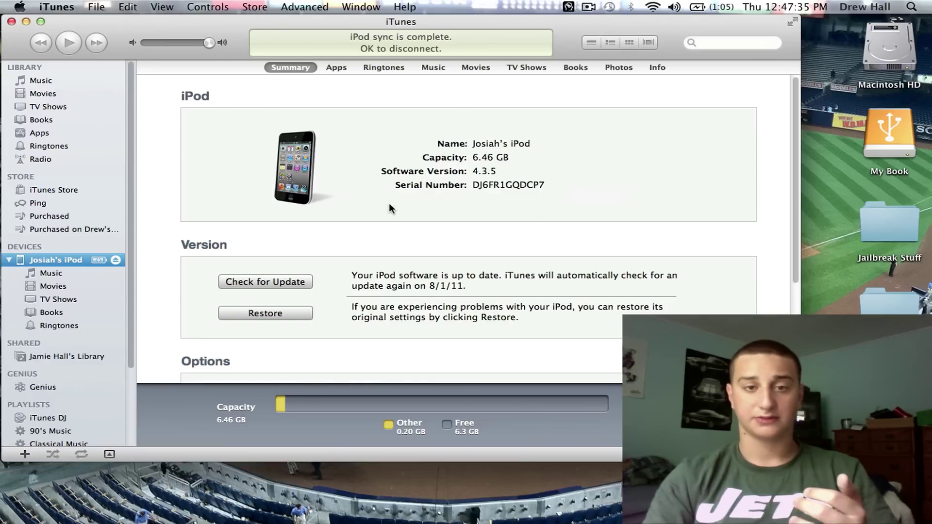
# Recheck the entries of the hosts file in /private/etc, close its windows and quit TextEdit
pyautogui.click(858, 284)
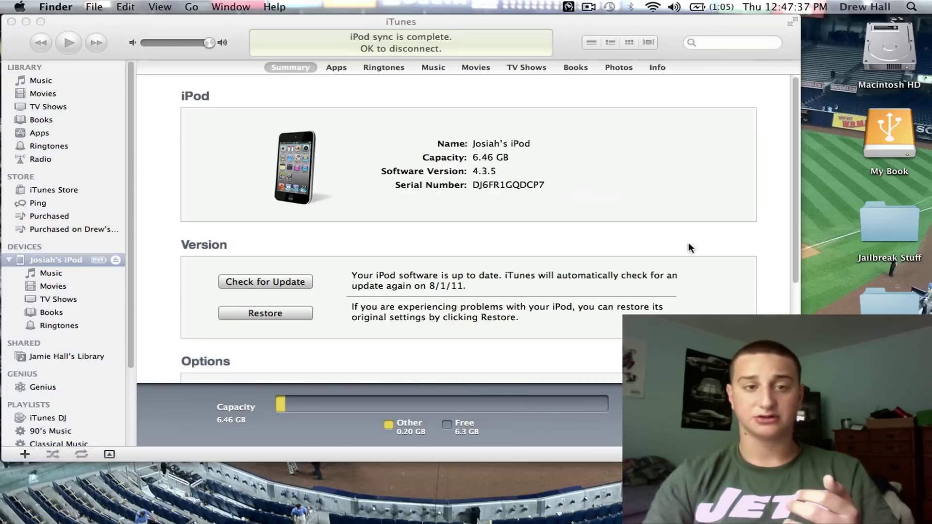
pyautogui.click(191, 6)
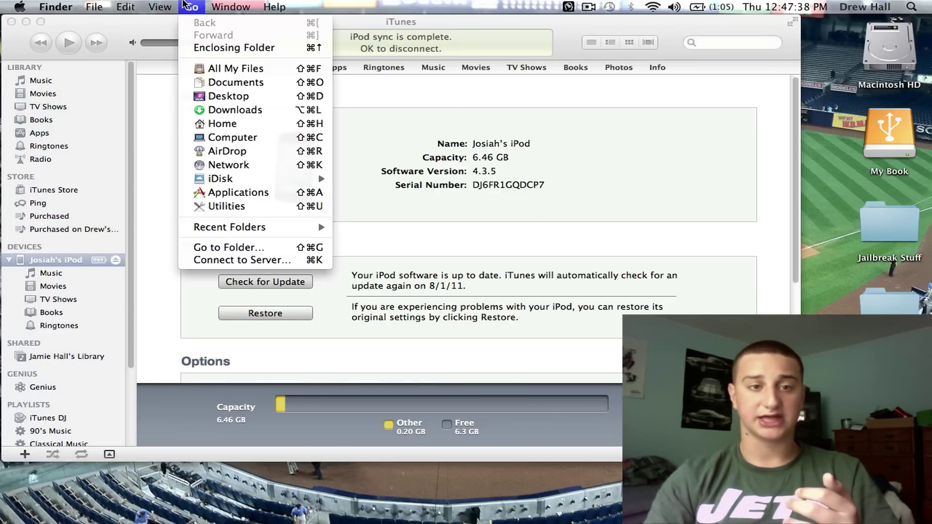
pyautogui.click(236, 248)
pyautogui.click(557, 194)
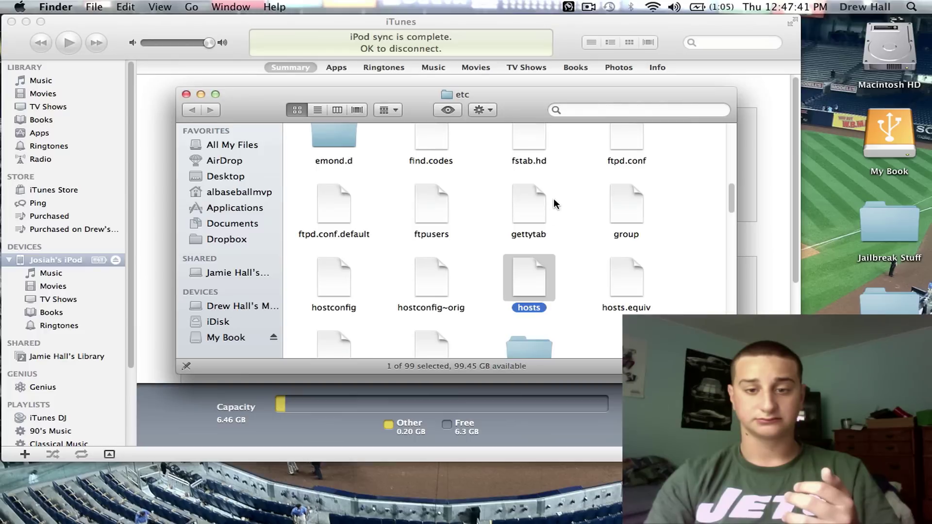
pyautogui.doubleClick(519, 276)
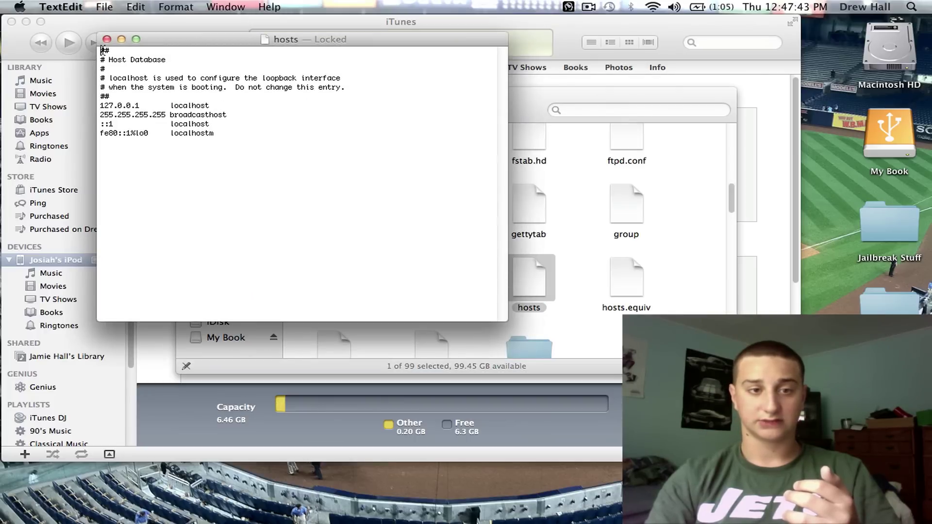
pyautogui.click(108, 39)
pyautogui.click(188, 96)
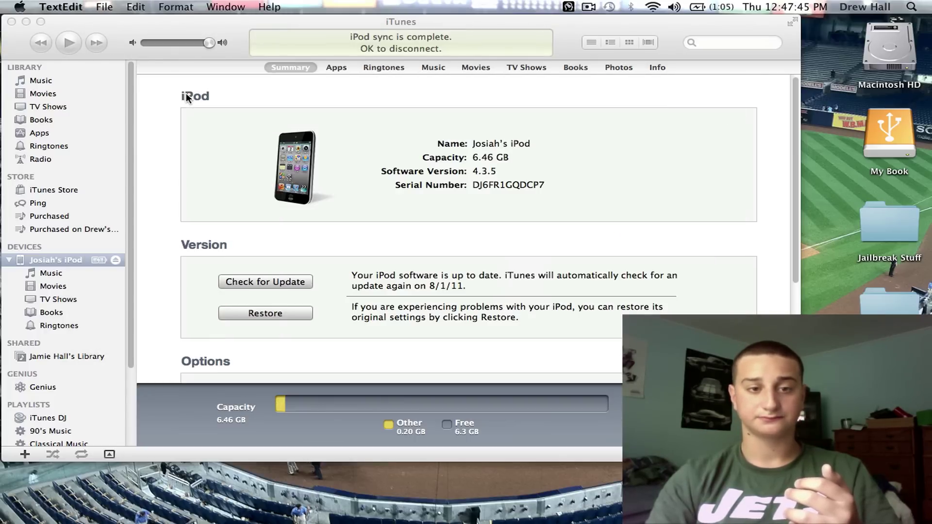
pyautogui.moveTo(728, 523)
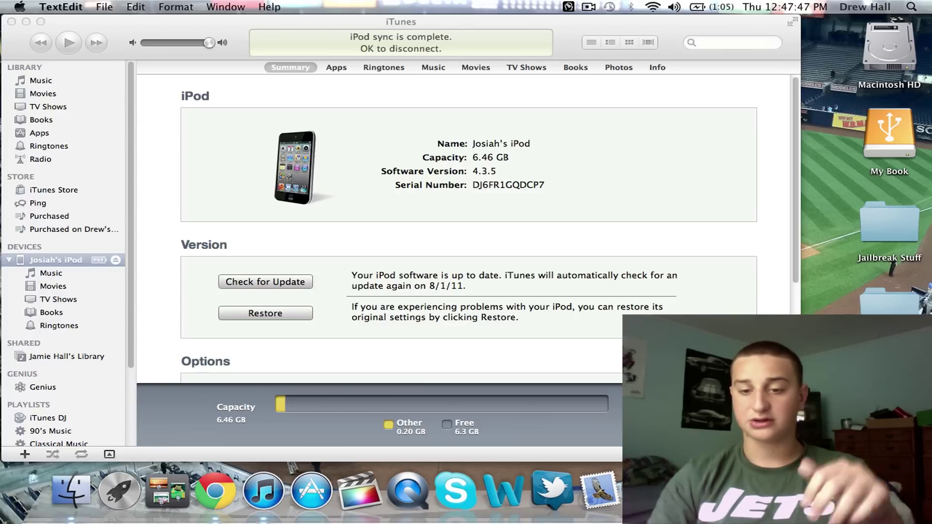
pyautogui.rightClick(756, 490)
pyautogui.click(714, 369)
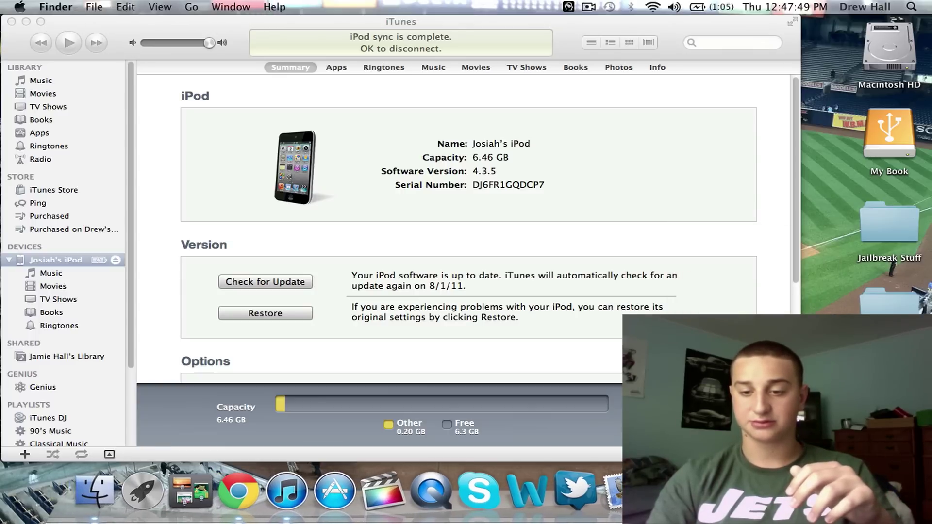
# Launch TinyUmbrella from the Applications folder and dismiss its two startup warnings about the Cydia settings
pyautogui.click(719, 490)
pyautogui.scroll(-10, 563, 272)
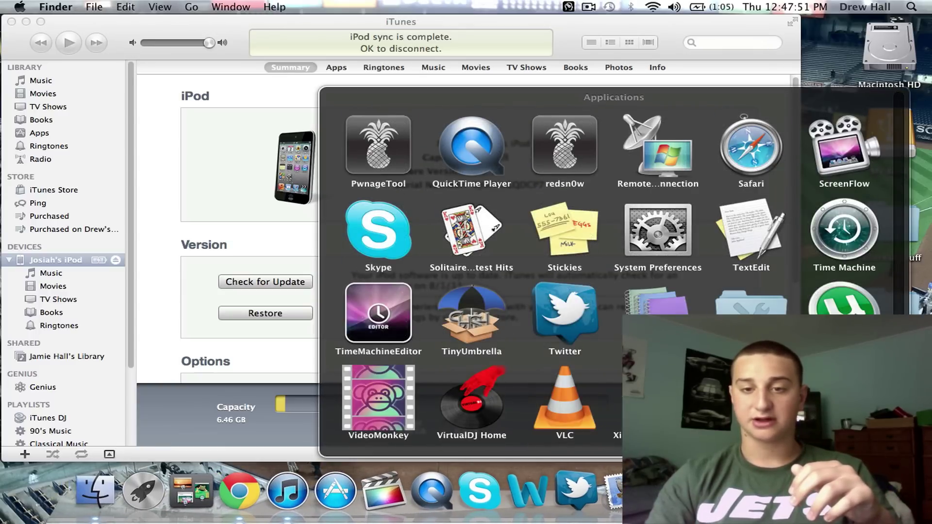
pyautogui.click(475, 315)
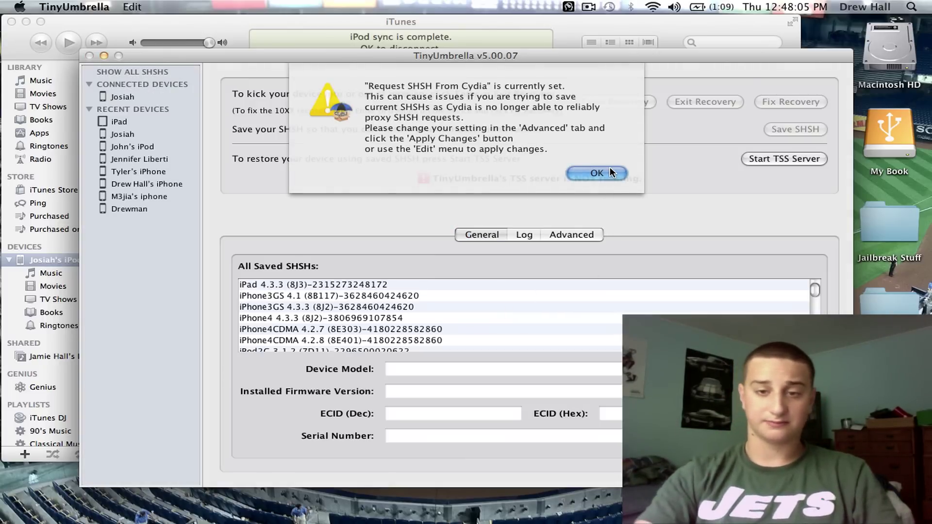
pyautogui.click(598, 172)
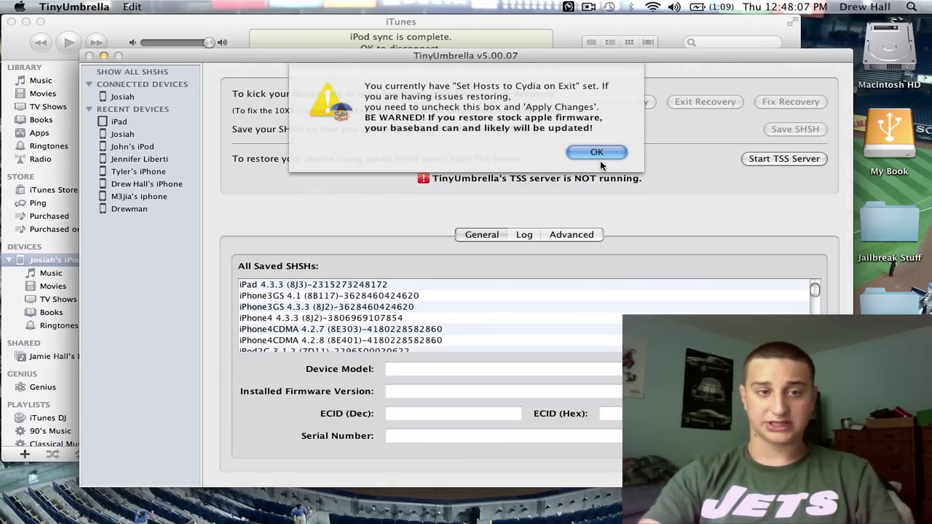
pyautogui.click(596, 153)
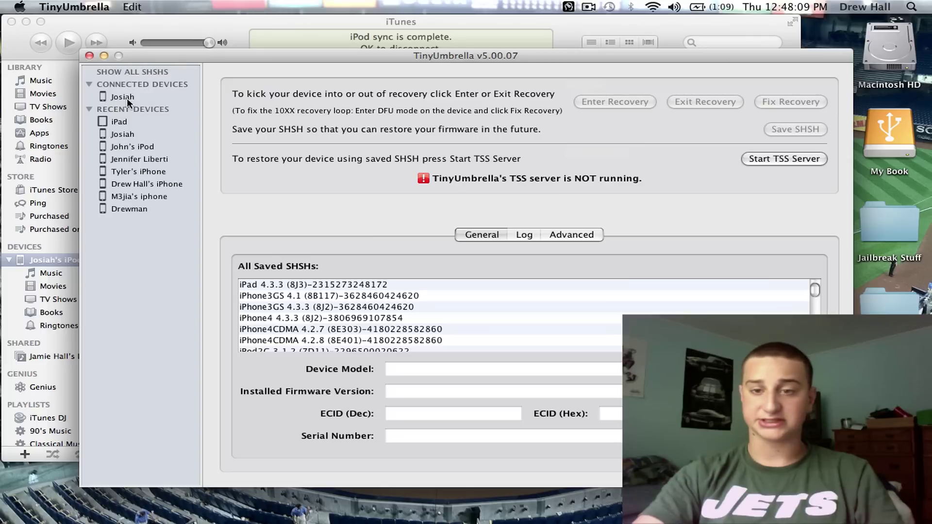
# Start TinyUmbrella's TSS server, check its console log and minimize the TinyUmbrella window
pyautogui.click(765, 160)
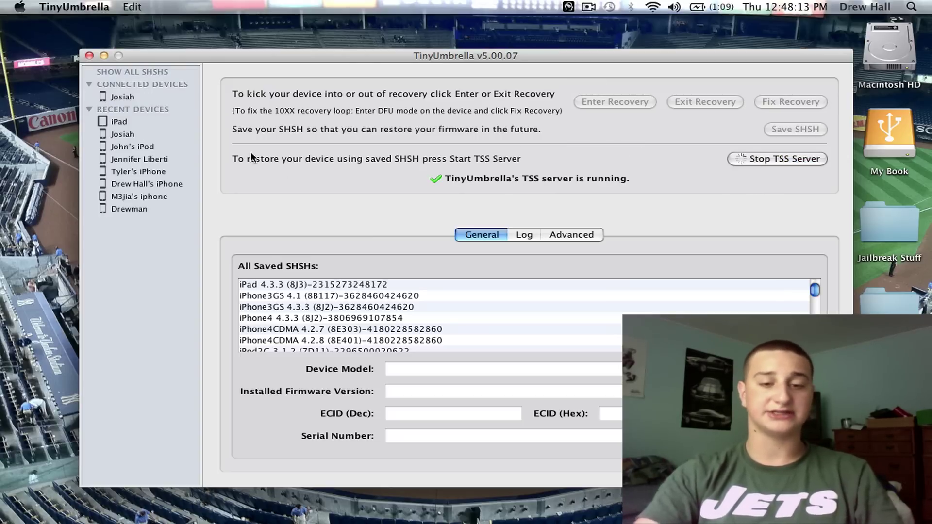
pyautogui.click(522, 234)
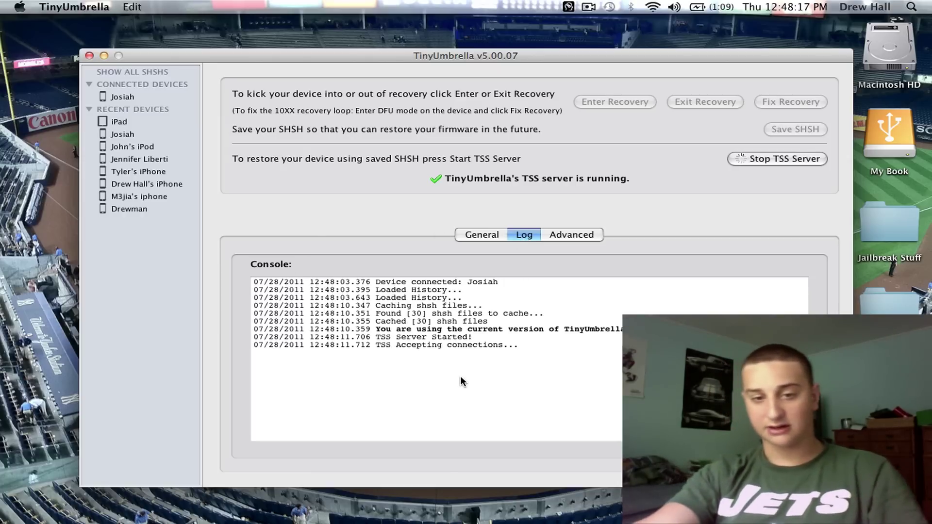
pyautogui.click(106, 54)
# Reopen iTunes and display the summary of the connected iPod
pyautogui.moveTo(401, 522)
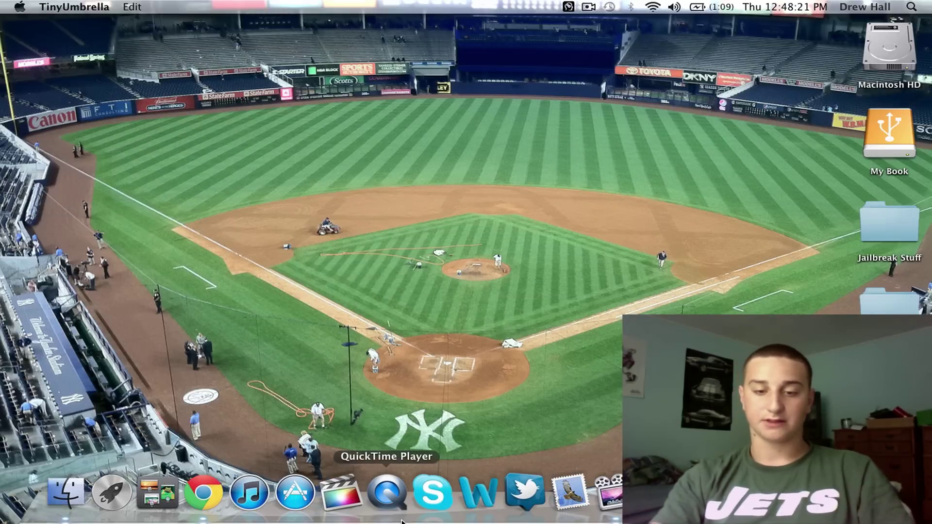
pyautogui.click(267, 506)
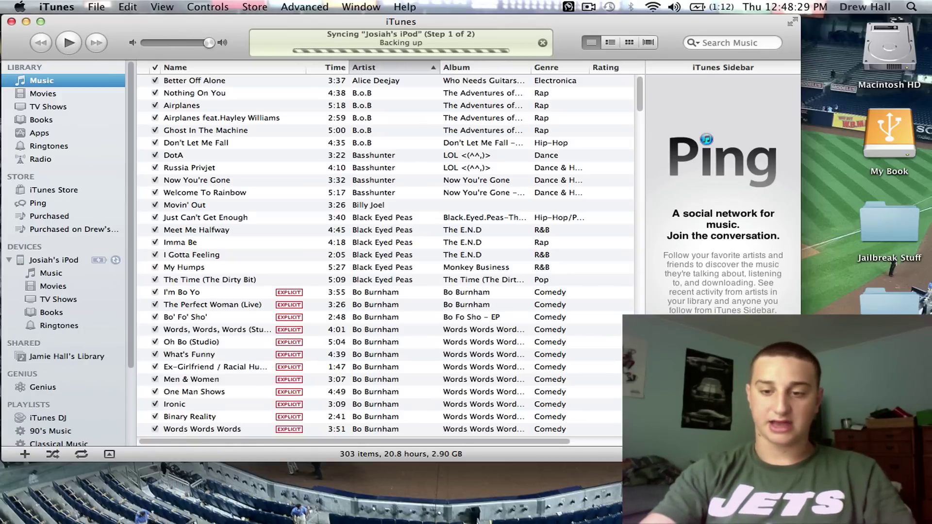
pyautogui.click(44, 260)
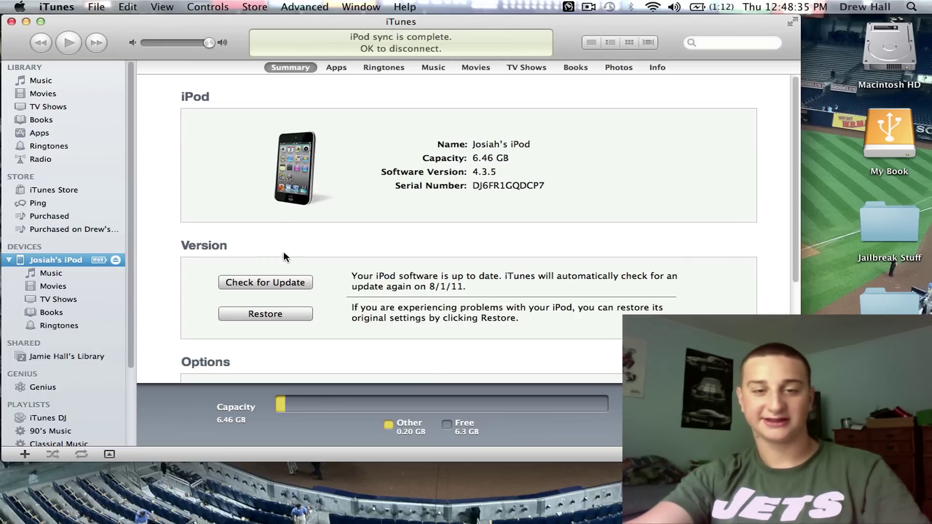
# Restore the connected iPod with the iPod4,1_4.3.4_8K2_Restore.ipsw firmware file from the iPod Touch 4 folder and dismiss the completion message
pyautogui.keyDown('alt'); pyautogui.click(273, 313); pyautogui.keyUp('alt')
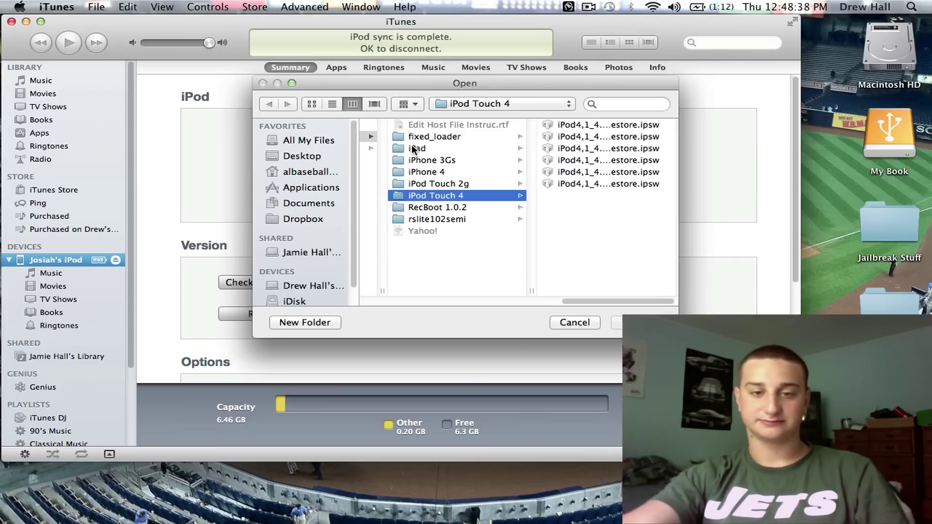
pyautogui.click(600, 171)
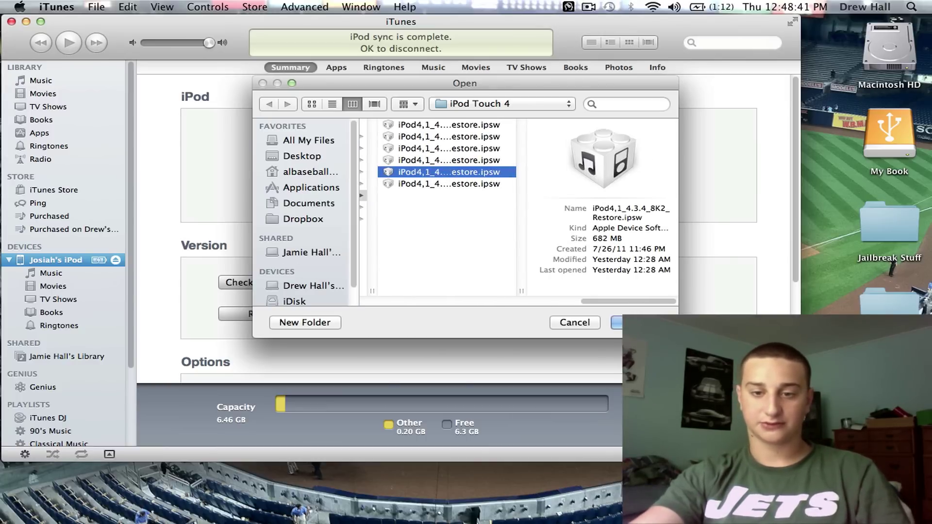
pyautogui.press('Return')
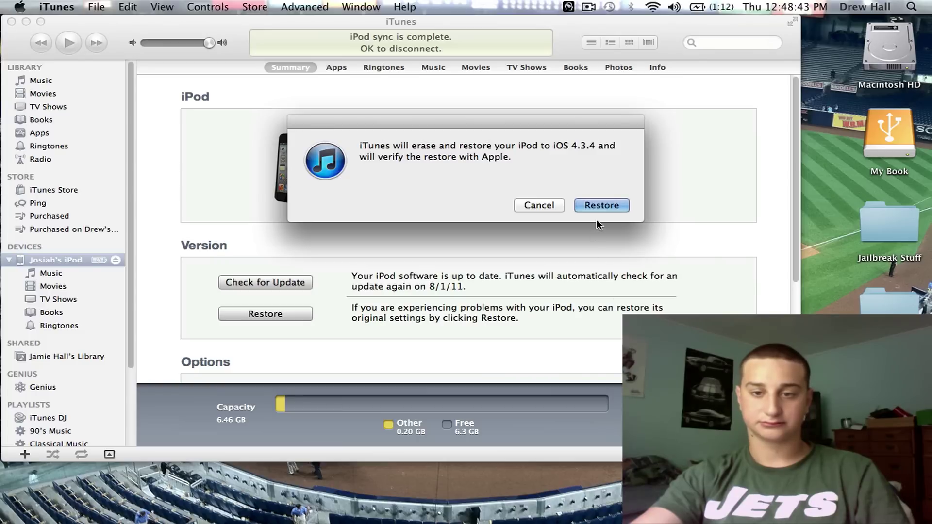
pyautogui.click(588, 205)
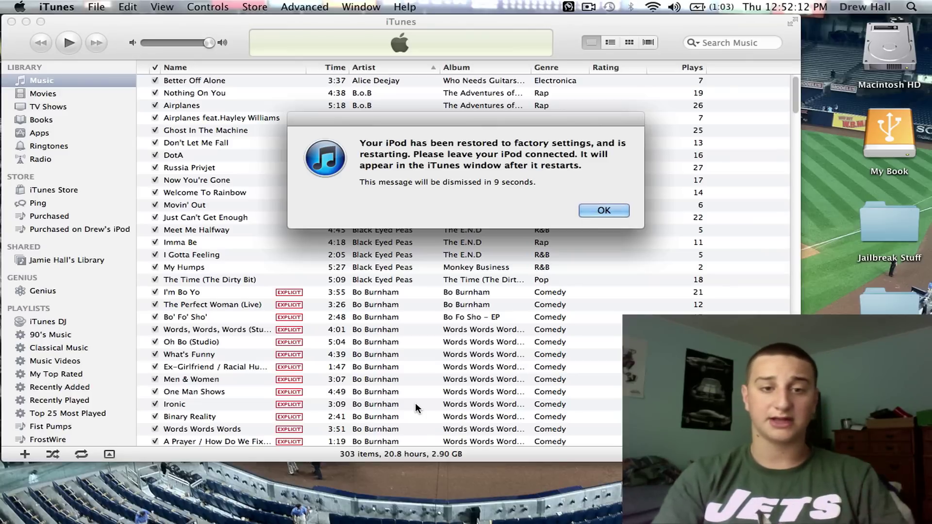
pyautogui.click(586, 210)
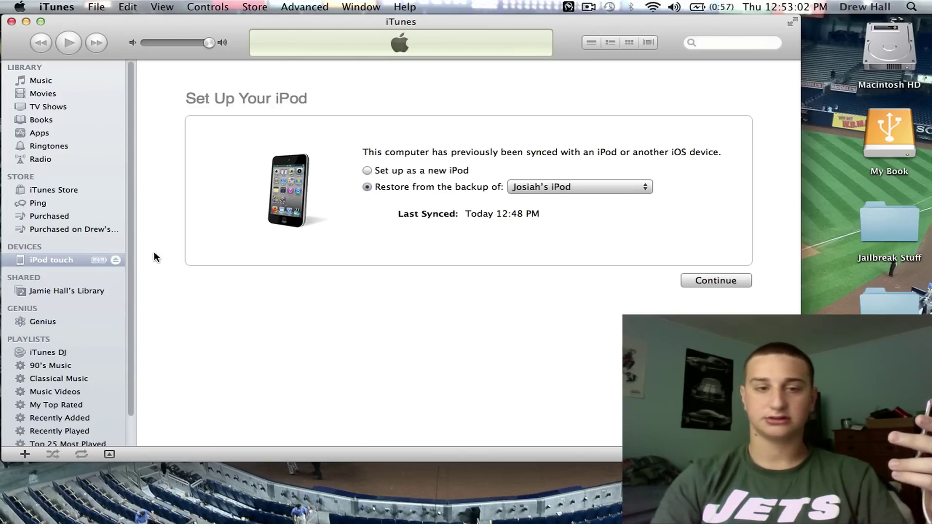
# Set up the device as a new iPod, with automatic syncing of songs and apps turned off
pyautogui.click(368, 172)
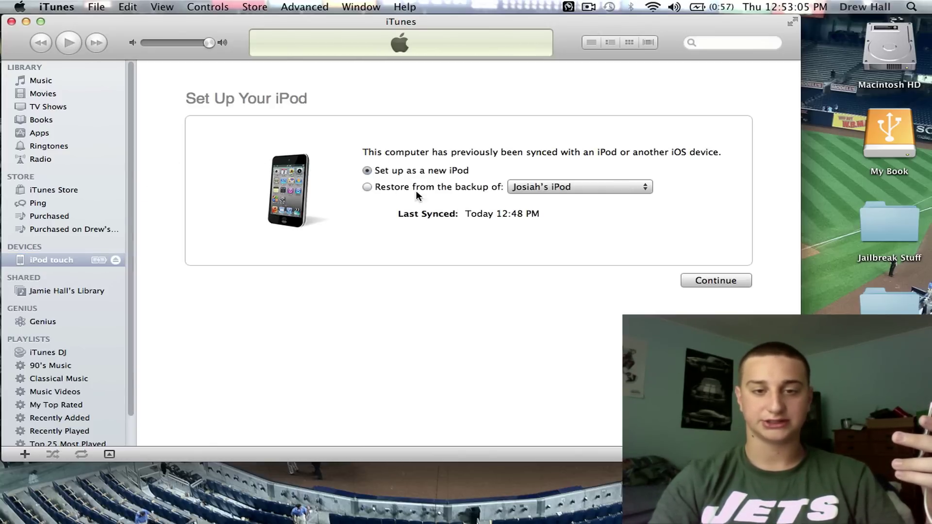
pyautogui.click(703, 284)
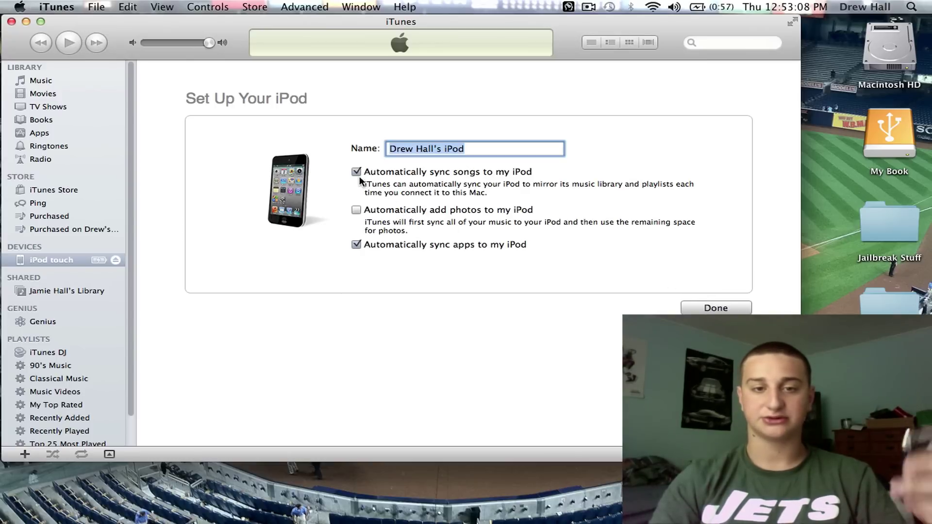
pyautogui.click(356, 171)
pyautogui.click(356, 244)
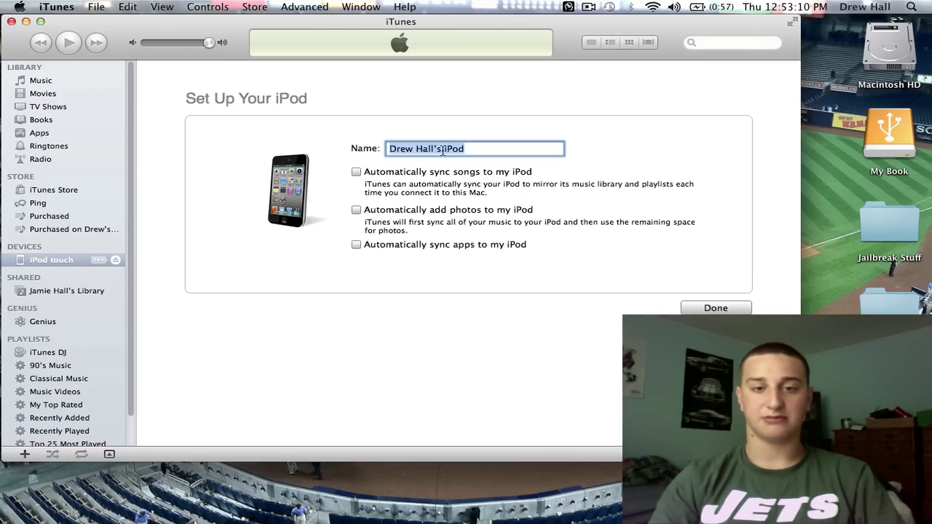
# Replace the full name in the iPod's name with the owner's first name and finish the setup
pyautogui.click(436, 150)
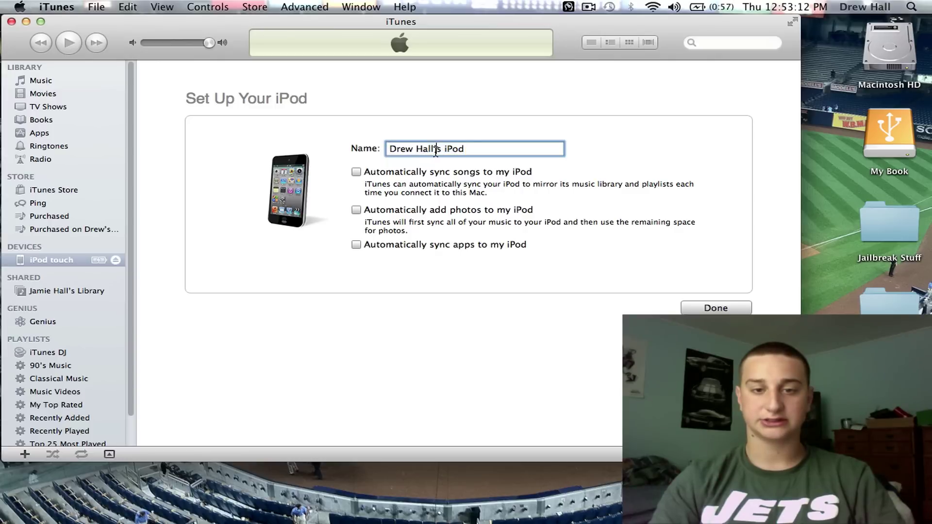
pyautogui.moveTo(436, 151); pyautogui.dragTo(359, 148)
pyautogui.write('J')
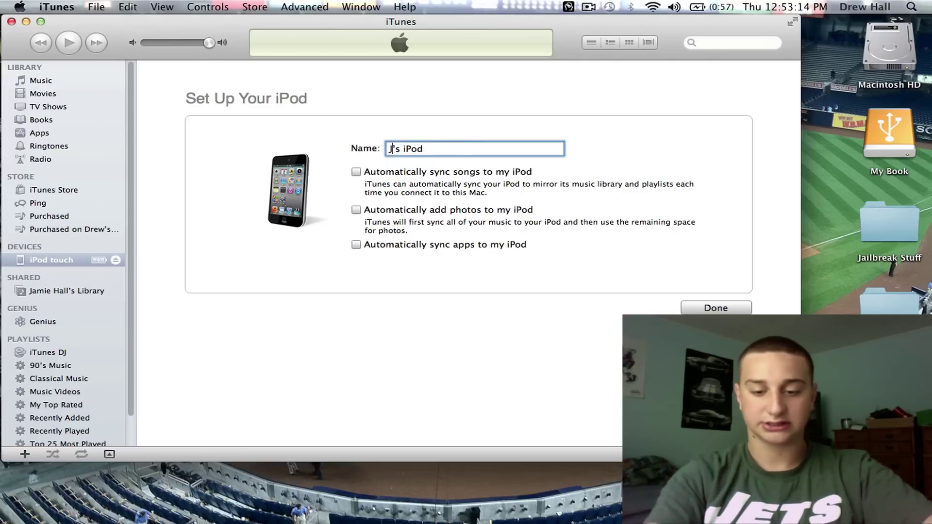
pyautogui.write('osiah')
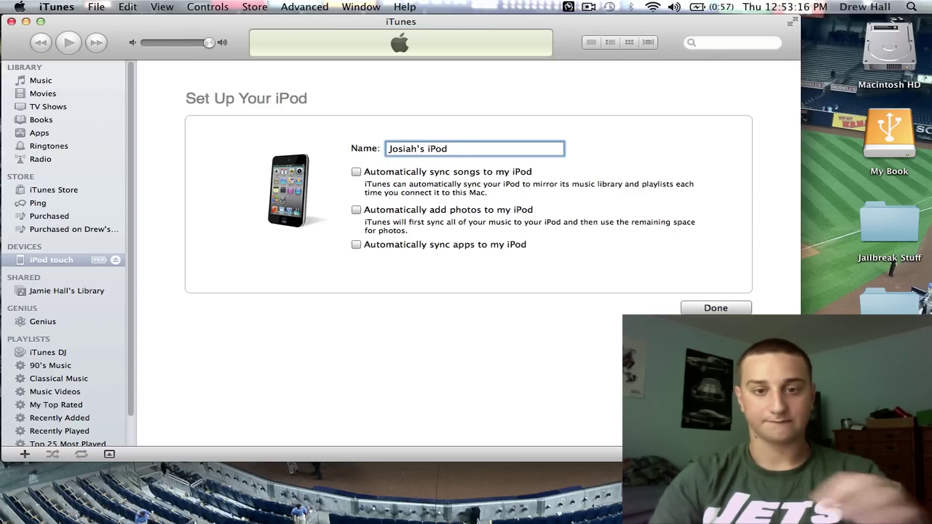
pyautogui.click(695, 307)
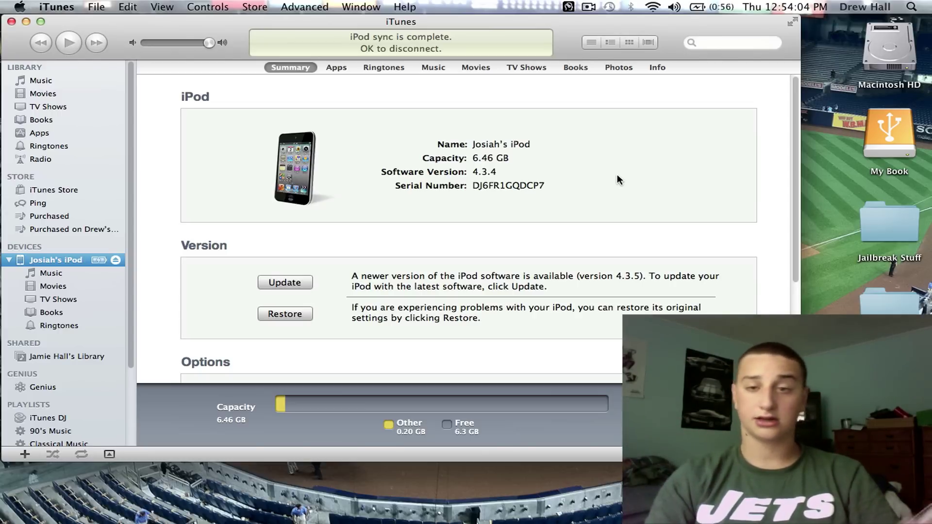
pyautogui.click(588, 7)
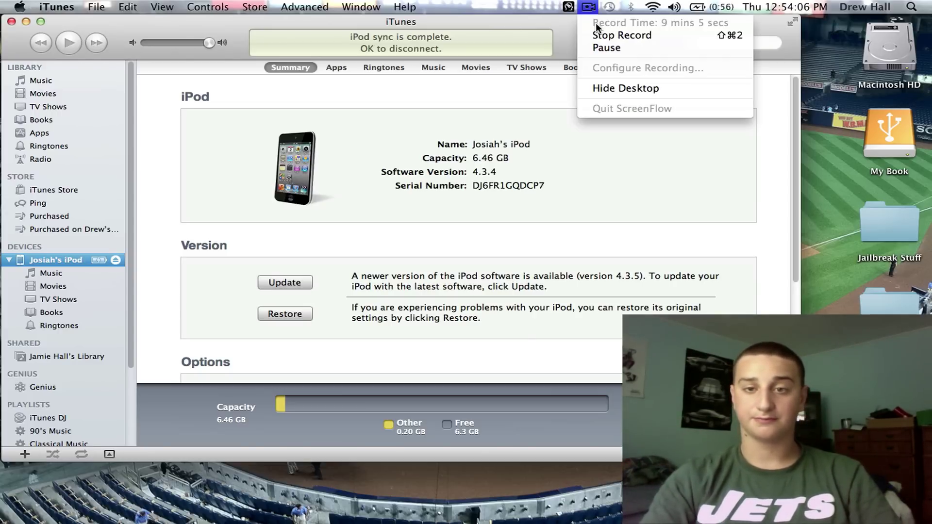